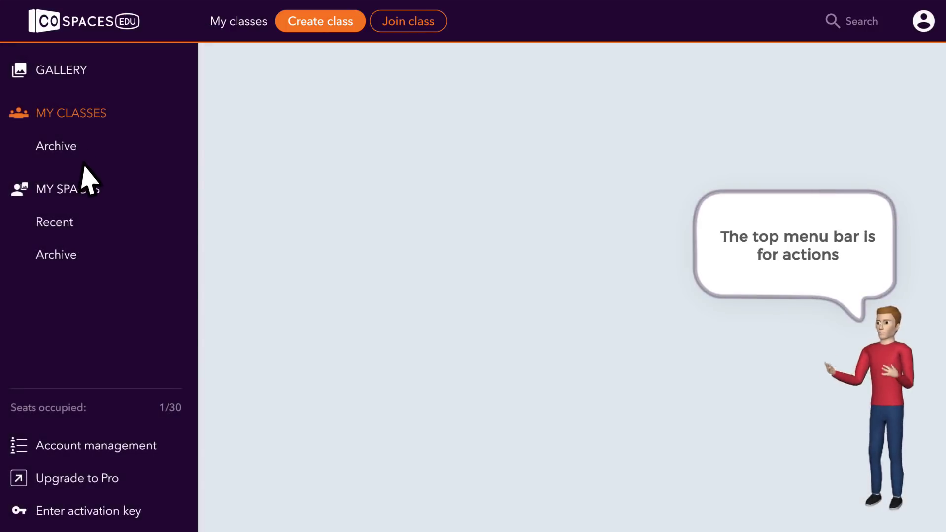
# Open My spaces, which lists only the 'Welcome to CoSpaces' space.
pyautogui.click(79, 189)
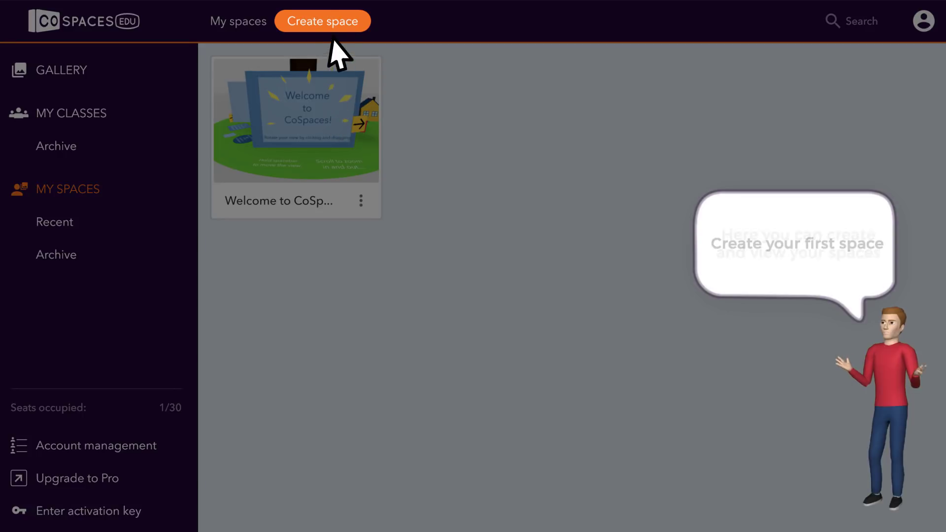
# Create a new space and set its environment to the green jungle forest scene.
pyautogui.click(339, 36)
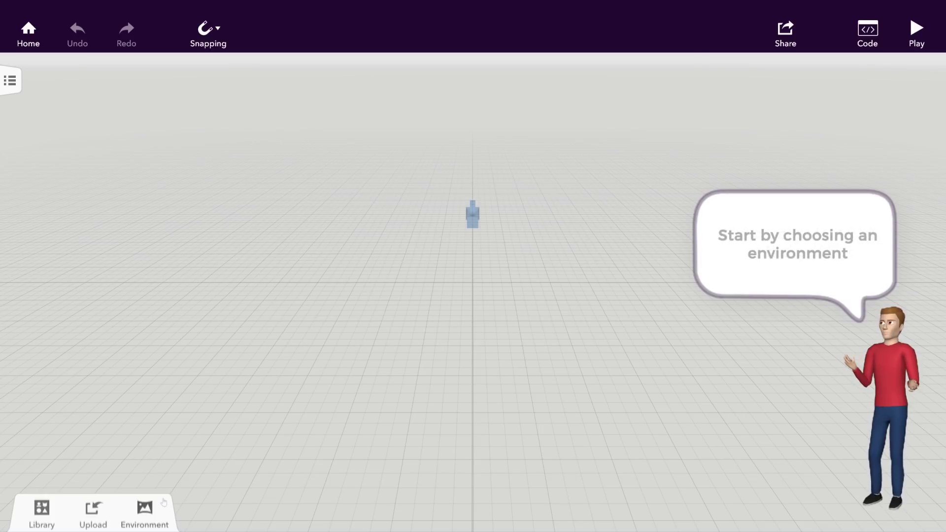
pyautogui.click(145, 510)
pyautogui.click(142, 469)
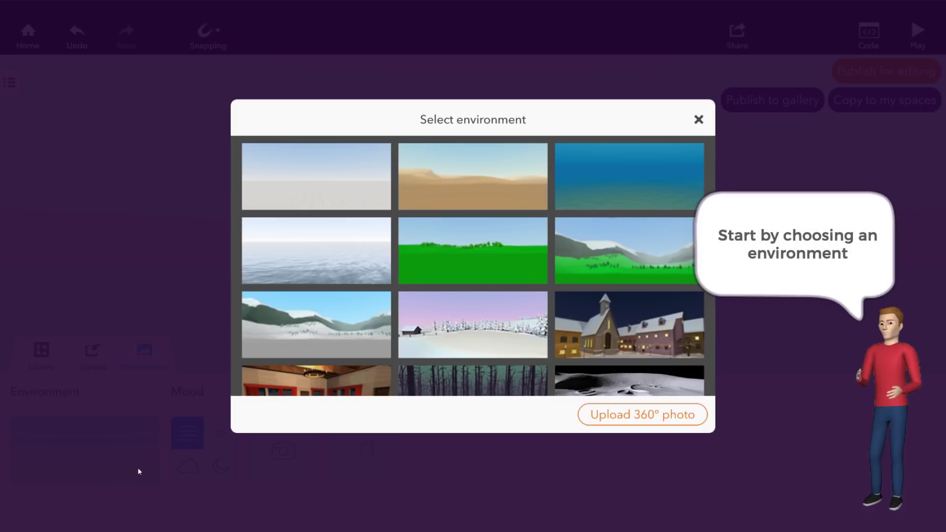
pyautogui.scroll(-3, 558, 342)
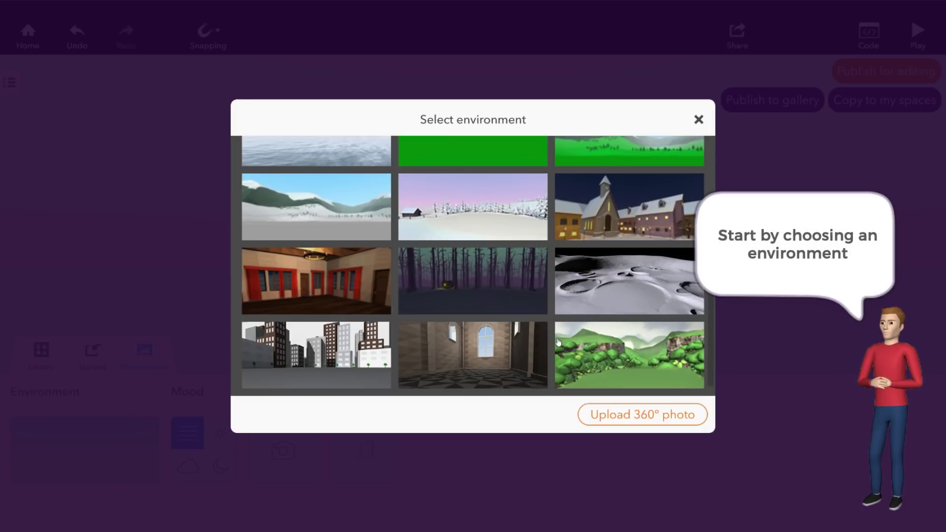
pyautogui.click(581, 350)
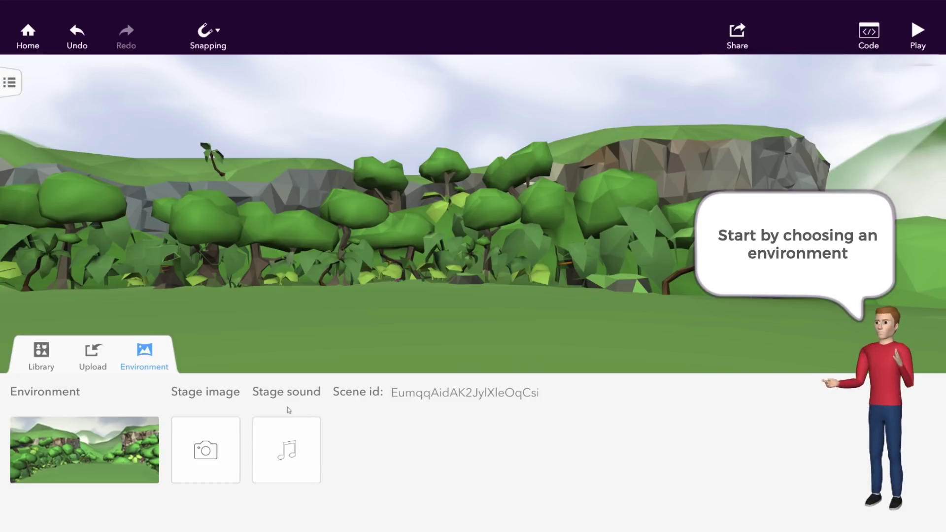
pyautogui.click(146, 361)
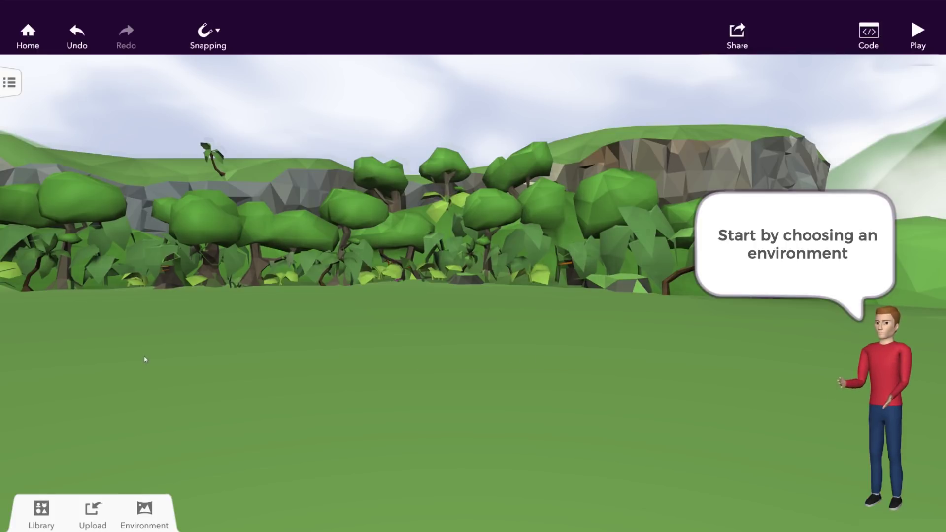
# Place the grey-shirt boy from Characters on the grass, adjusting his elevation and shrinking him.
pyautogui.click(41, 511)
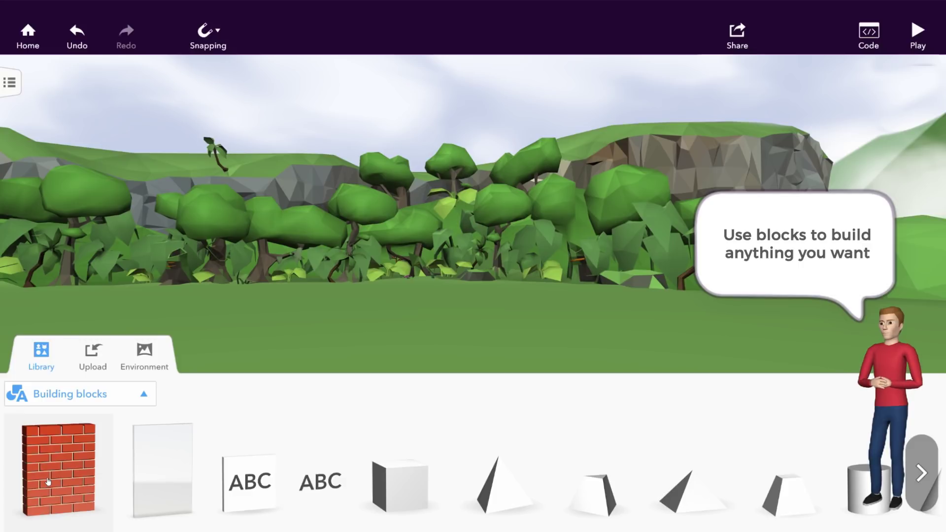
pyautogui.click(65, 393)
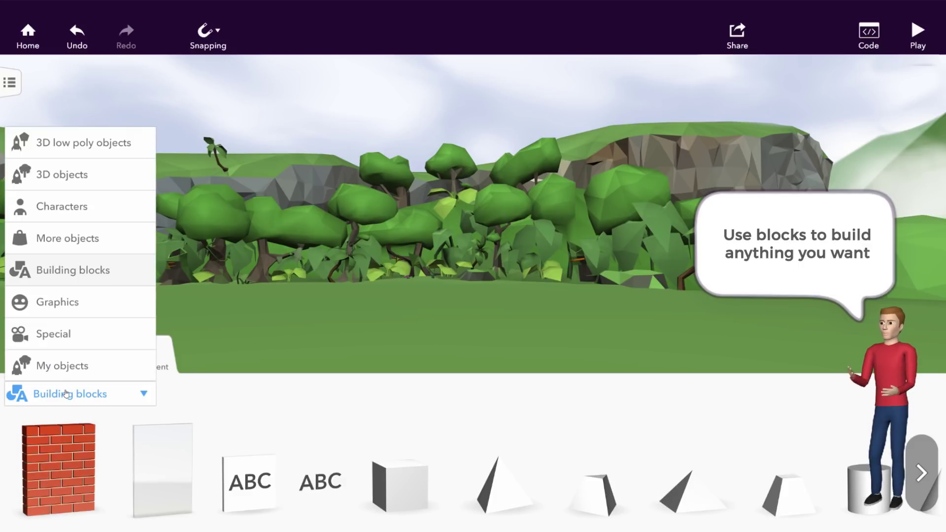
pyautogui.click(77, 206)
pyautogui.scroll(-3, 563, 479)
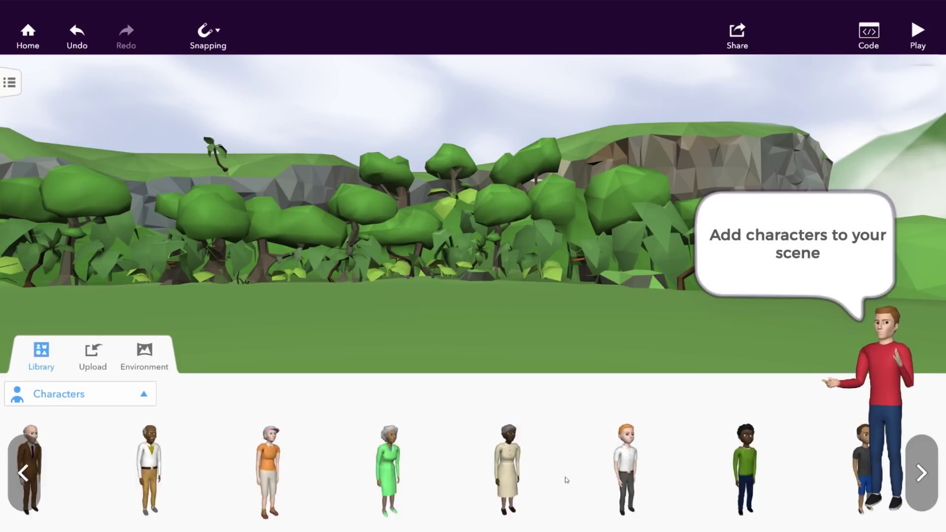
pyautogui.moveTo(279, 474); pyautogui.dragTo(469, 327)
pyautogui.click(450, 172)
pyautogui.click(431, 237)
pyautogui.moveTo(431, 238); pyautogui.dragTo(470, 186)
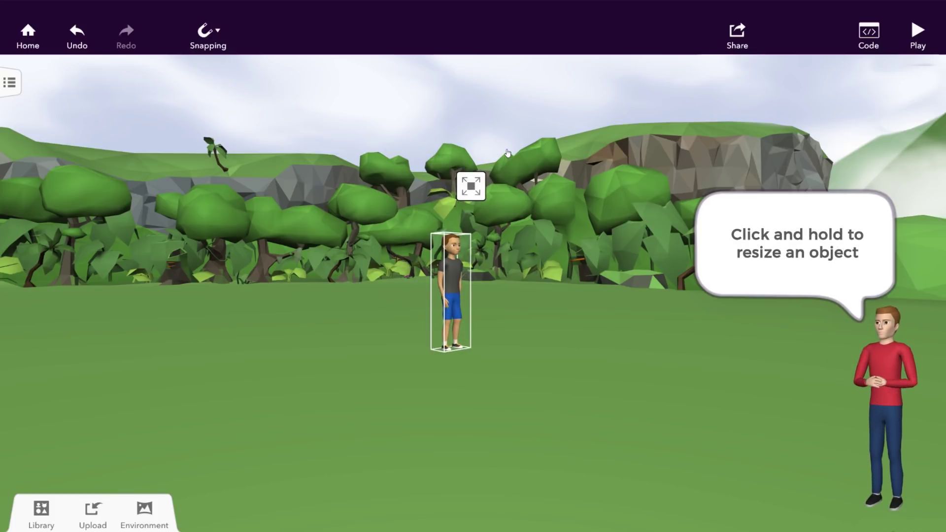
pyautogui.moveTo(506, 152); pyautogui.dragTo(488, 212)
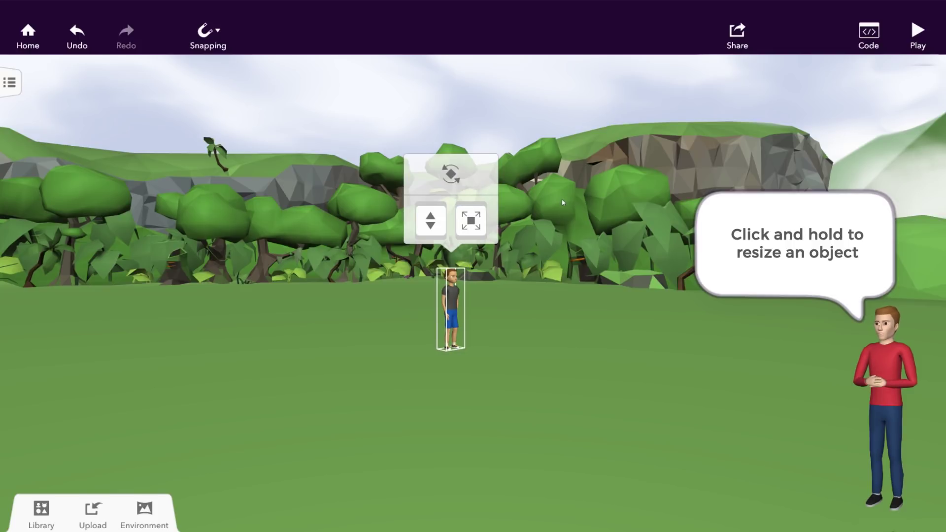
pyautogui.click(563, 201)
# Add the parrot from the library, raise it into the sky, and set its animation to Flying.
pyautogui.click(42, 507)
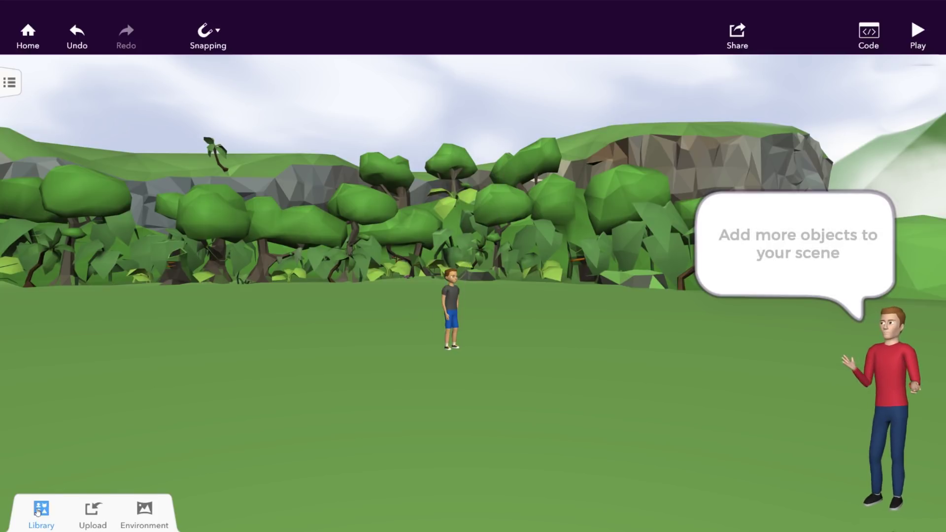
pyautogui.scroll(-15, 201, 450)
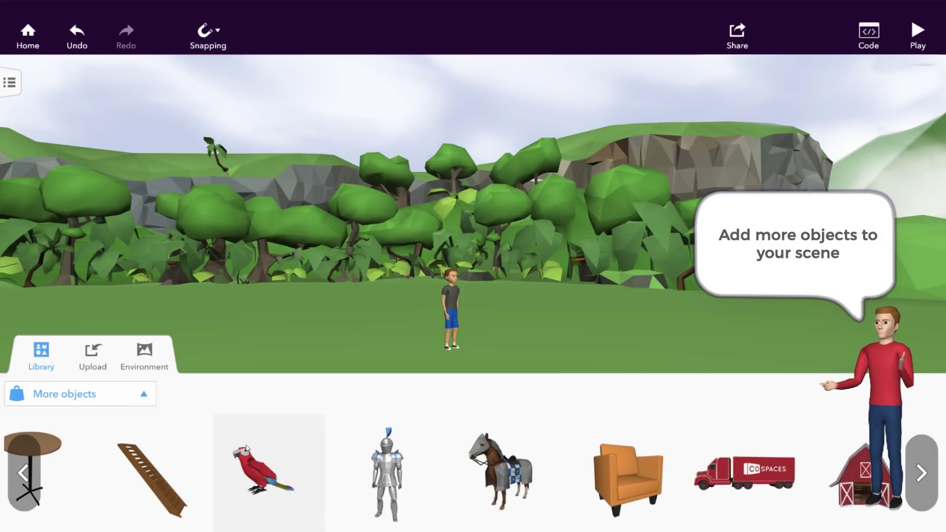
pyautogui.moveTo(289, 474); pyautogui.dragTo(329, 342)
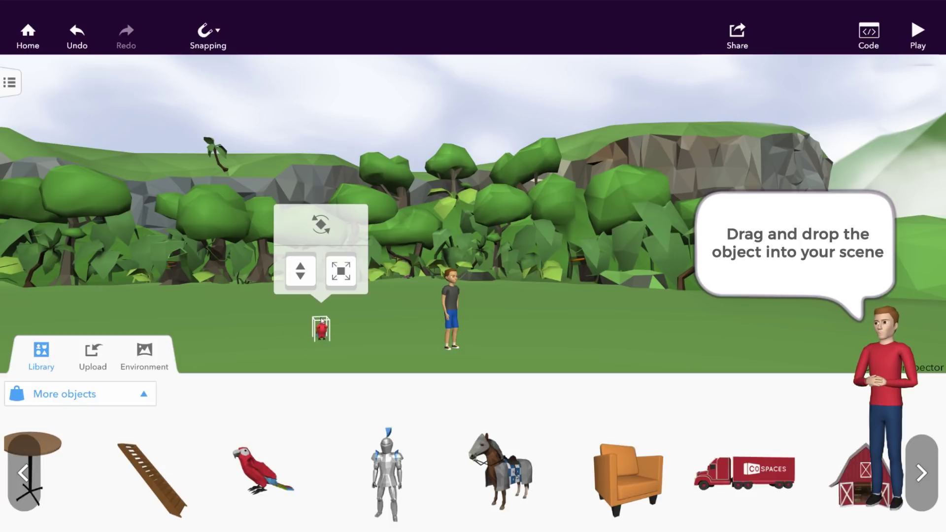
pyautogui.moveTo(305, 284); pyautogui.dragTo(301, 71)
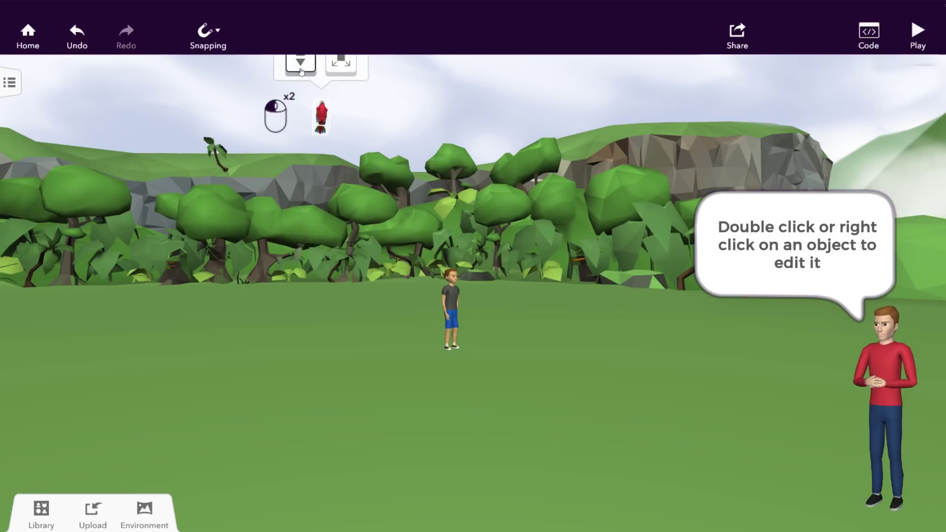
pyautogui.doubleClick(321, 117)
pyautogui.click(392, 226)
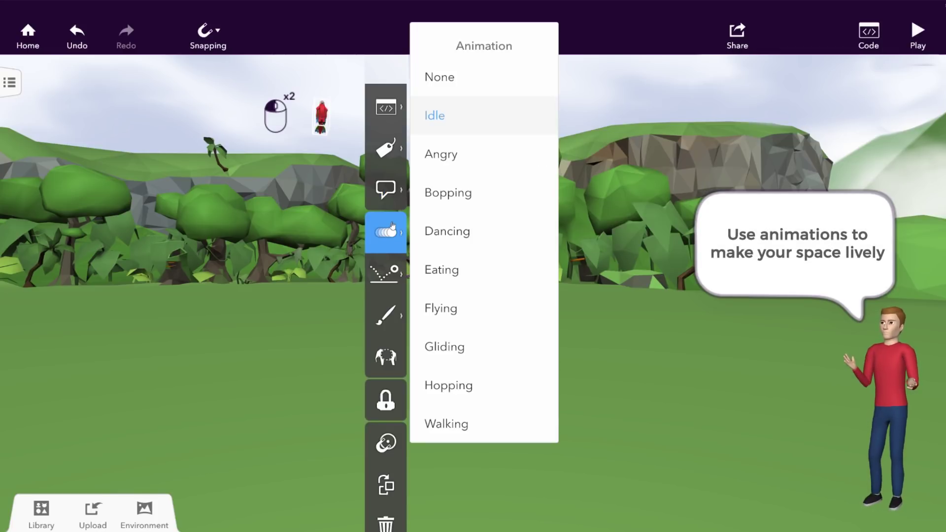
pyautogui.click(446, 310)
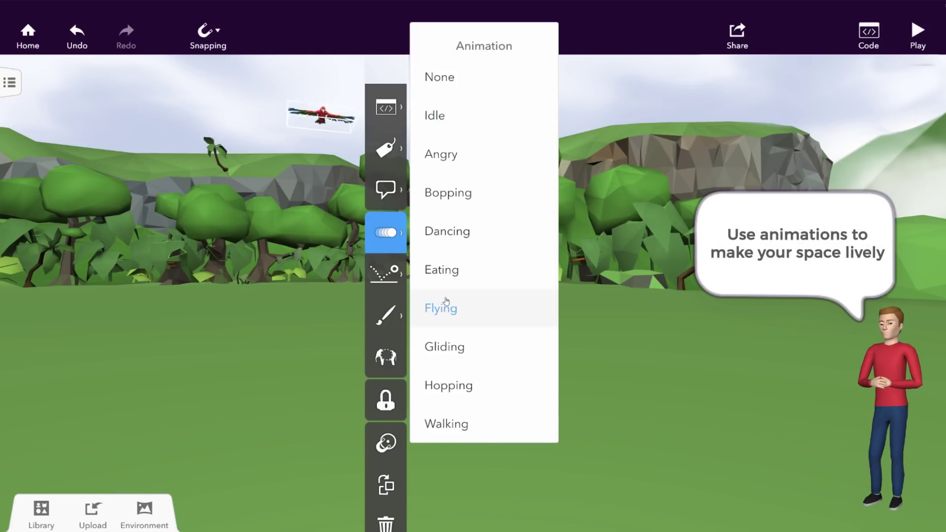
pyautogui.click(317, 365)
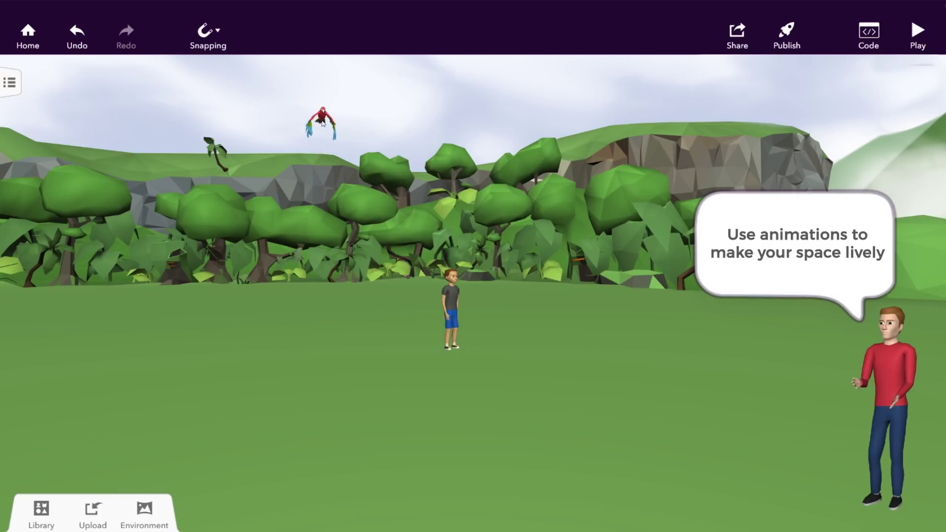
# Name the parrot 'Parrot' and switch on Use in Blockly.
pyautogui.doubleClick(324, 121)
pyautogui.click(400, 149)
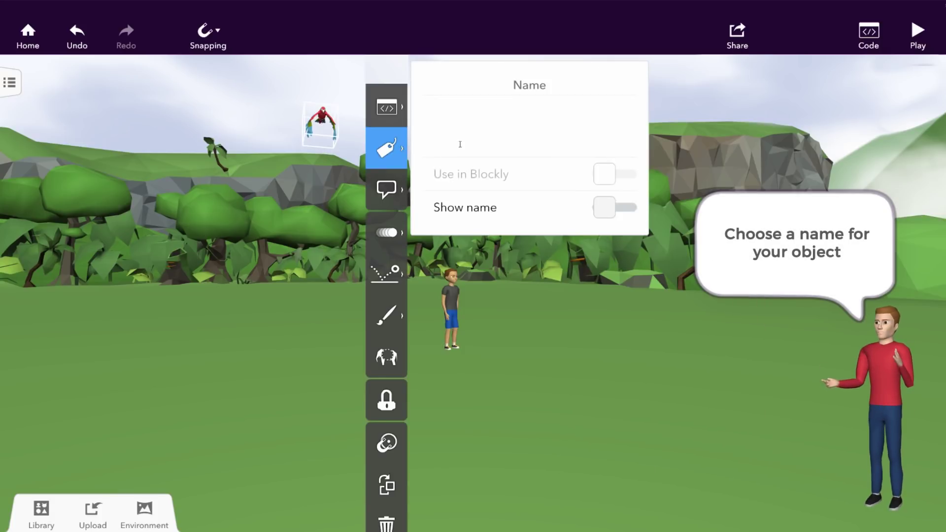
pyautogui.write('Parrot')
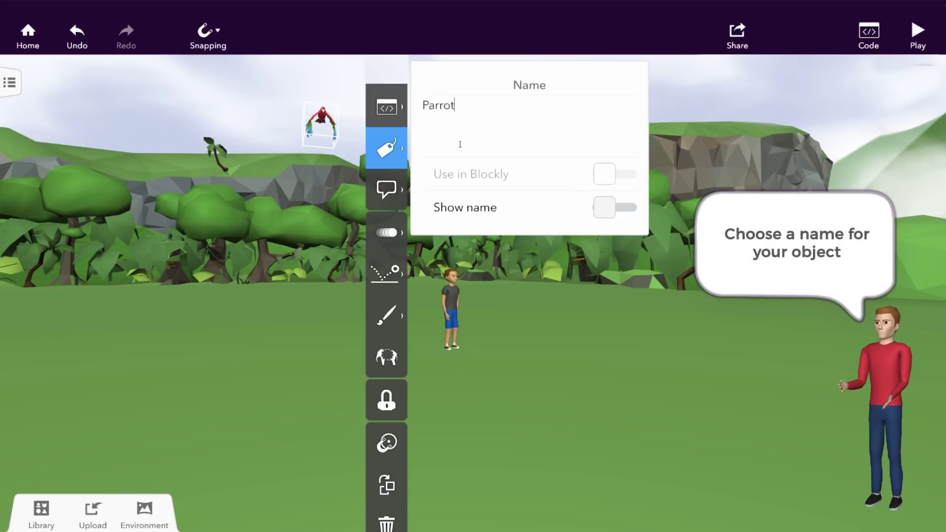
pyautogui.click(611, 175)
pyautogui.click(586, 322)
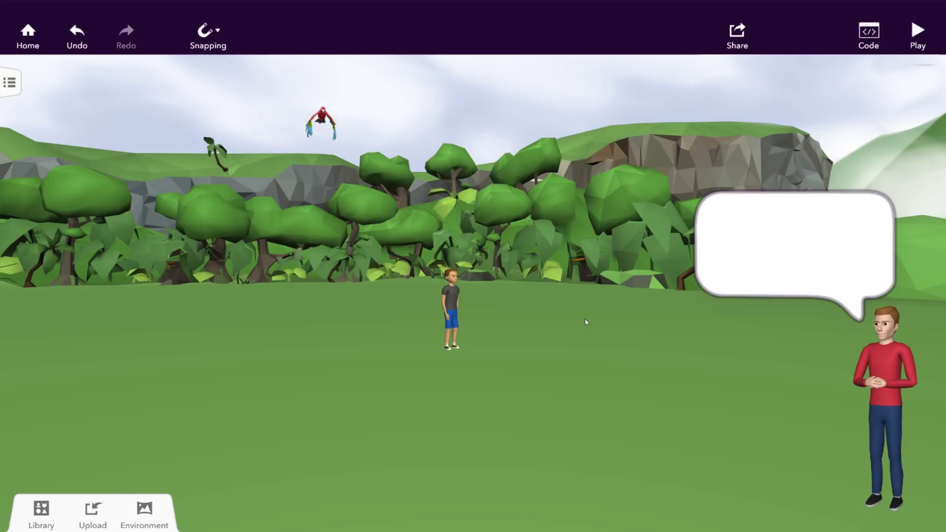
# Add a Blockly block moving Parrot forward 50 meters in 20 sec, then play the space.
pyautogui.click(870, 42)
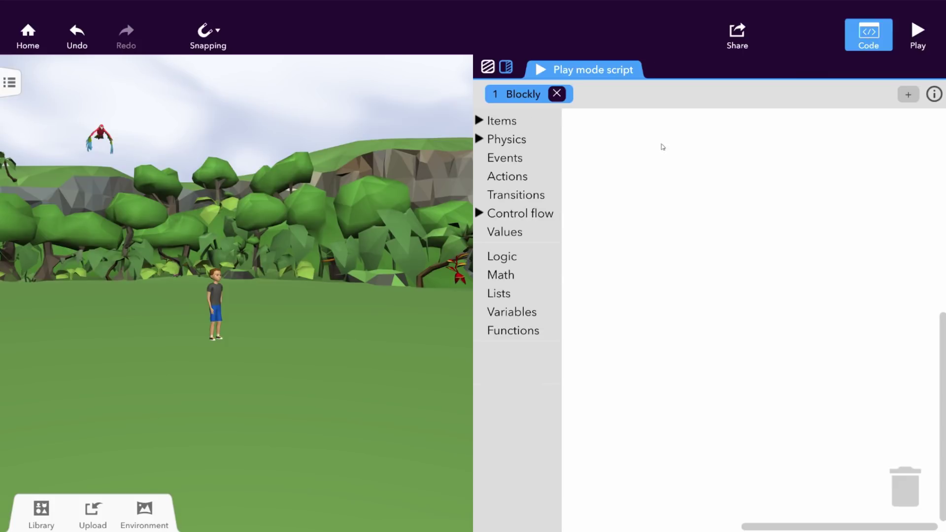
pyautogui.click(511, 183)
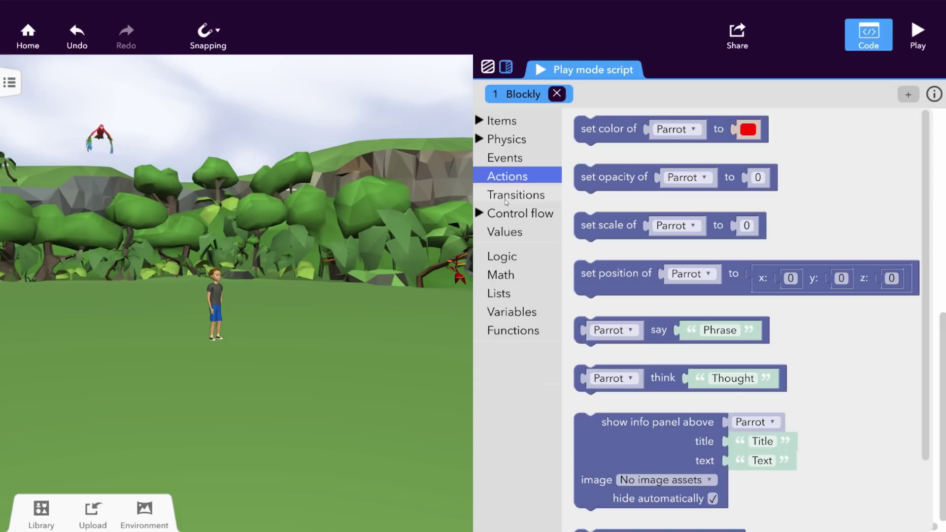
pyautogui.click(506, 197)
pyautogui.click(501, 233)
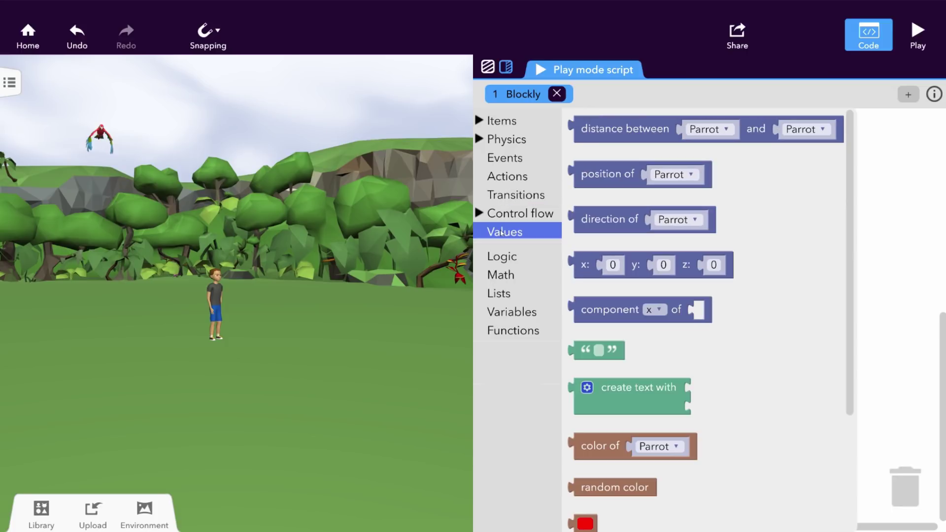
pyautogui.click(510, 197)
pyautogui.moveTo(677, 136); pyautogui.dragTo(700, 216)
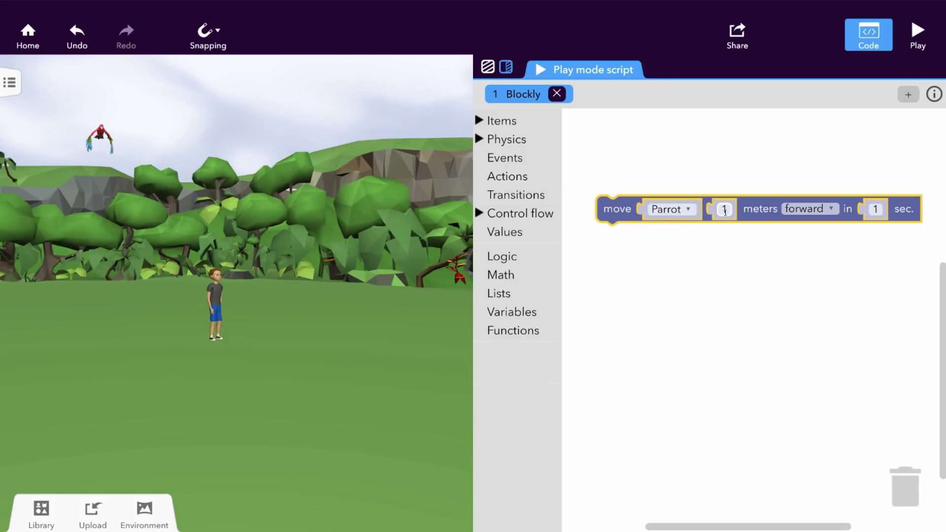
pyautogui.write('50')
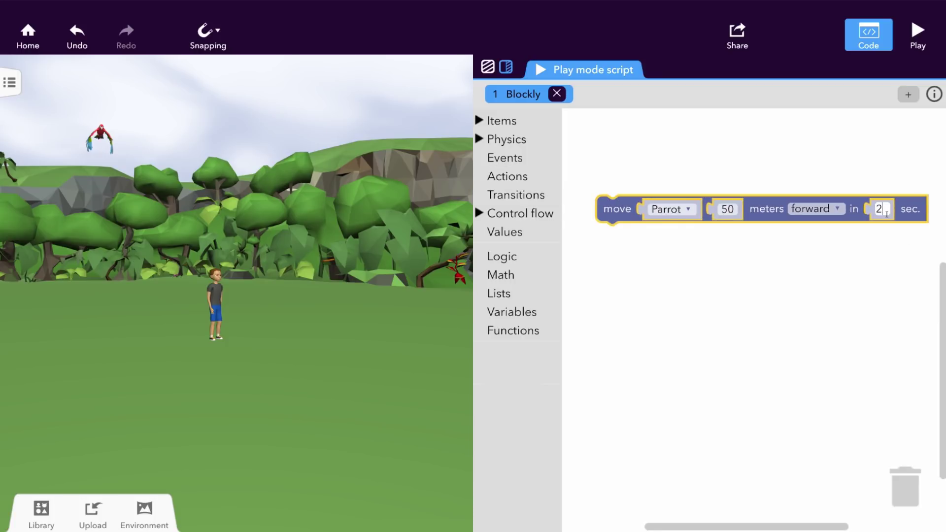
pyautogui.click(810, 320)
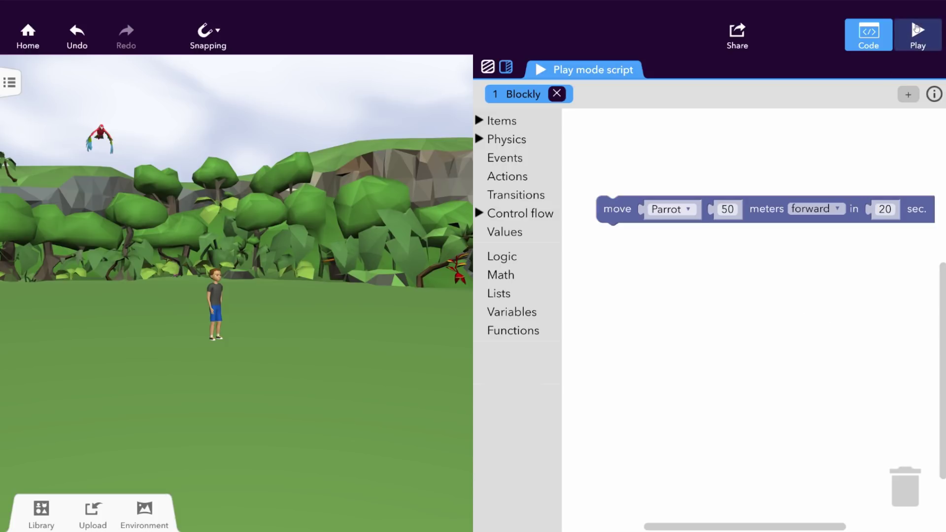
pyautogui.click(917, 30)
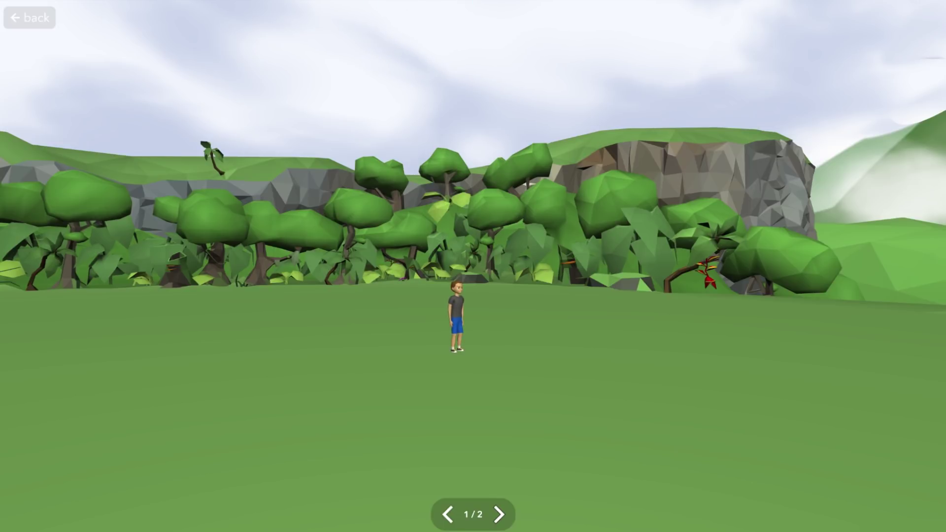
# Exit play mode with Esc and preview the playground scene.
pyautogui.press('Escape')
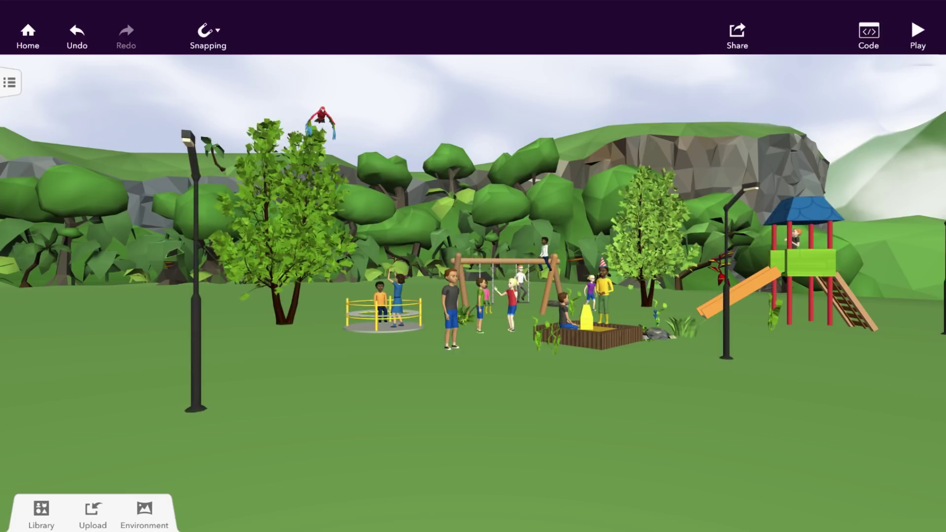
pyautogui.click(915, 30)
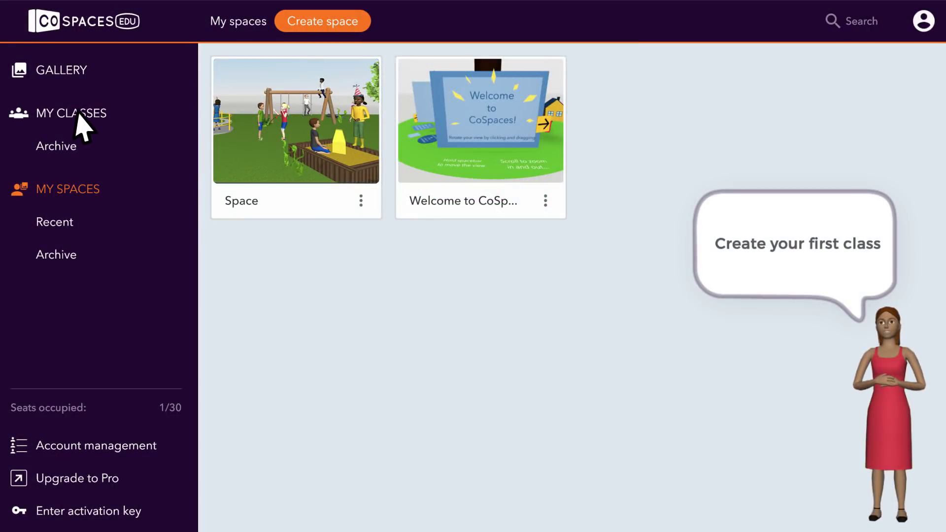
# Create a class named 'Computer Science' and copy its invite code.
pyautogui.click(77, 114)
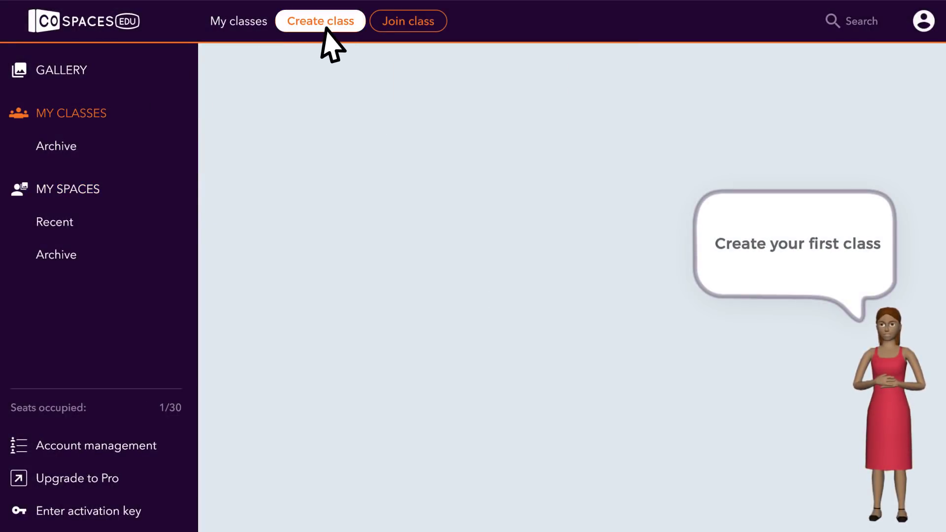
pyautogui.click(325, 29)
pyautogui.write('Computer Science')
pyautogui.click(500, 358)
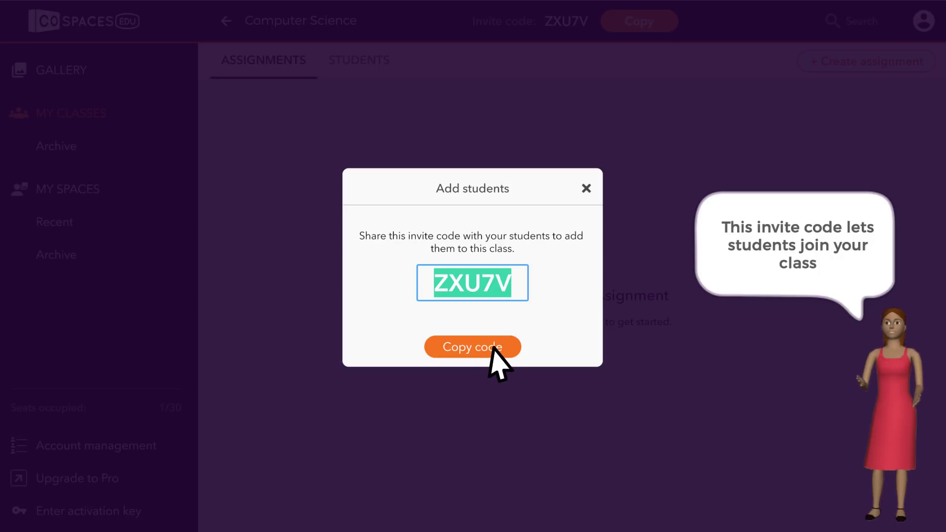
pyautogui.click(492, 347)
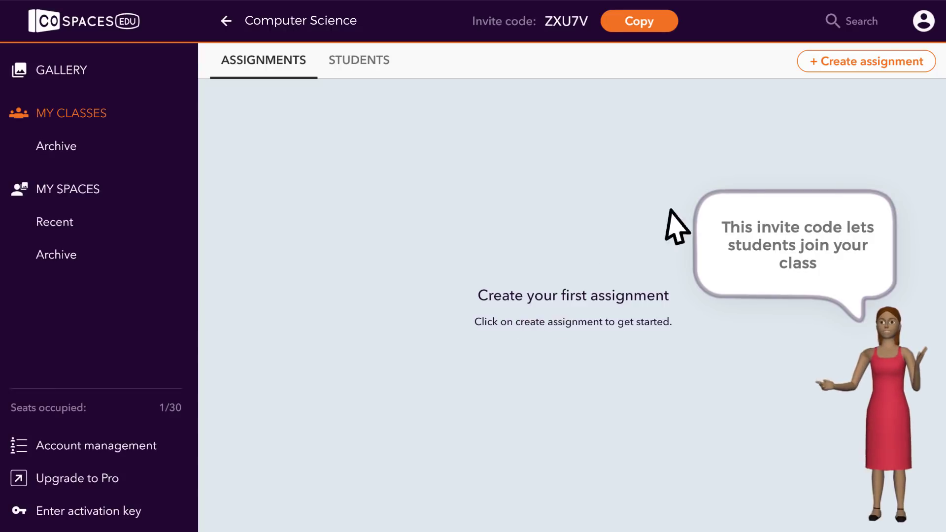
# Start an 'Intro to Coding' assignment with instructions 'Create a space using Blockly to animate the characters and the objects in your scenes'.
pyautogui.click(862, 64)
pyautogui.write('Intro')
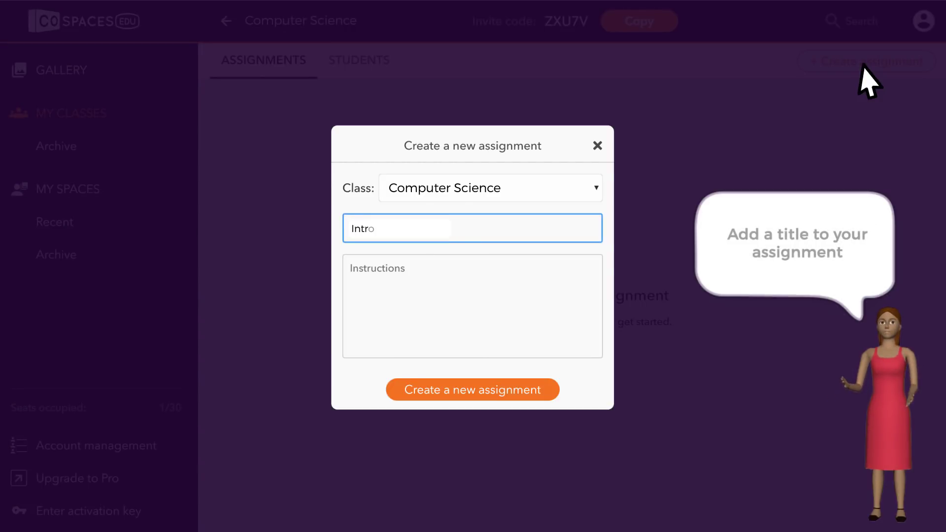
pyautogui.write(' to Coding')
pyautogui.press('Tab')
pyautogui.write('Create a space using Blockly to animate ')
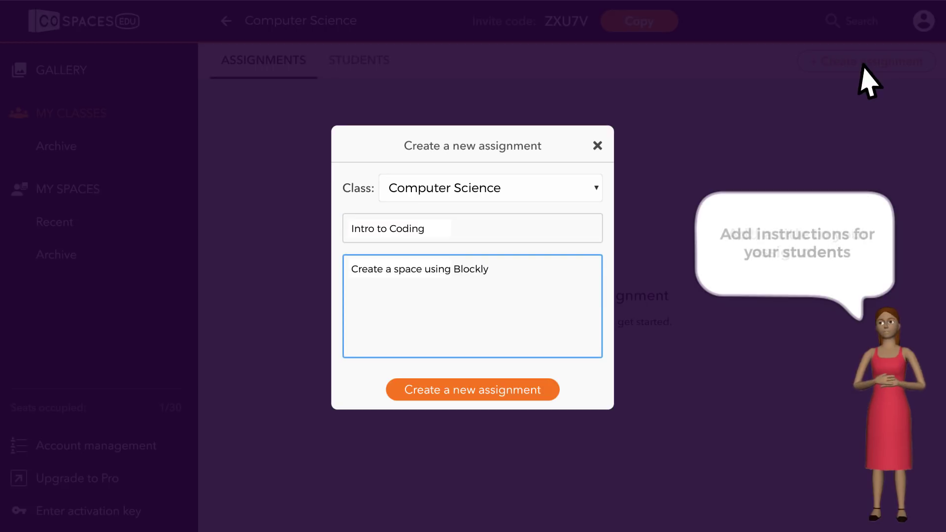
pyautogui.write('the characters and the objects in your scenes')
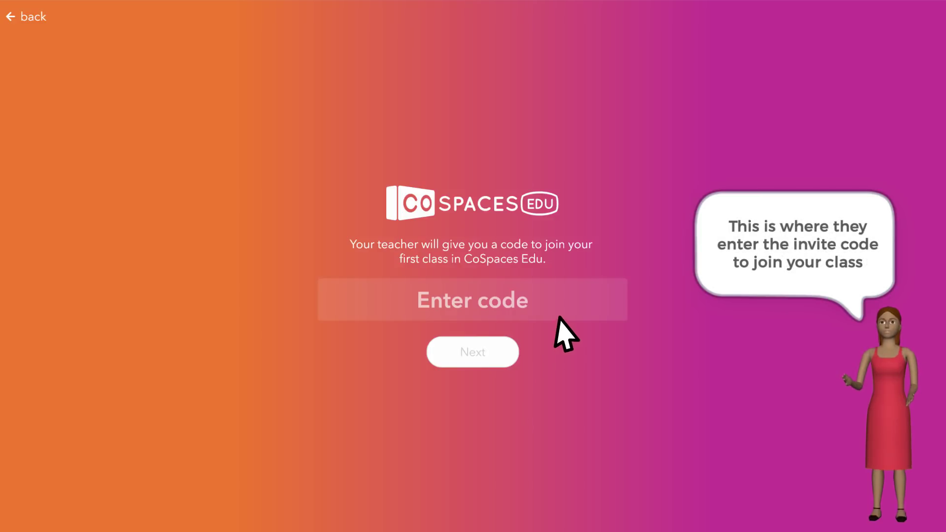
# Join with the invite code, sign up a student account, and open the Intro to Coding assignment.
pyautogui.click(561, 301)
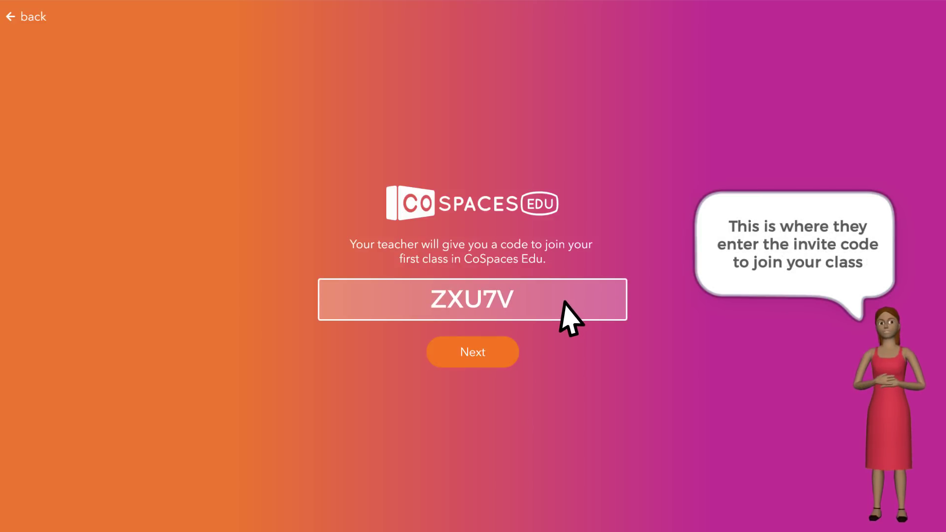
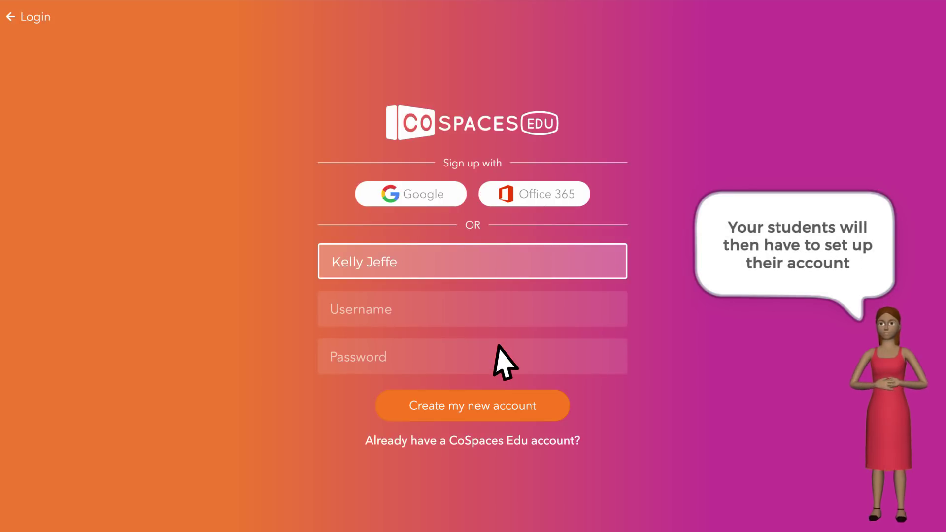
pyautogui.press('Tab')
pyautogui.write('KJe')
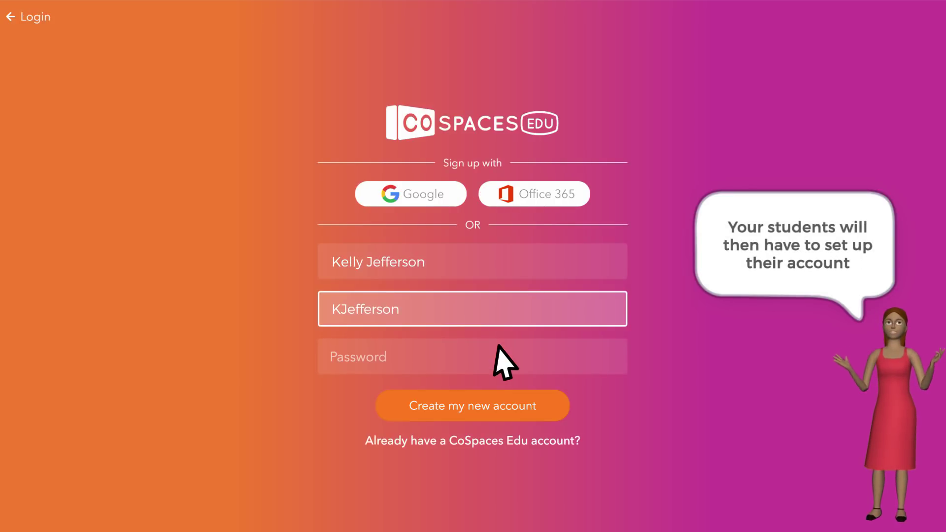
pyautogui.press('Tab')
pyautogui.write('*************')
pyautogui.click(539, 407)
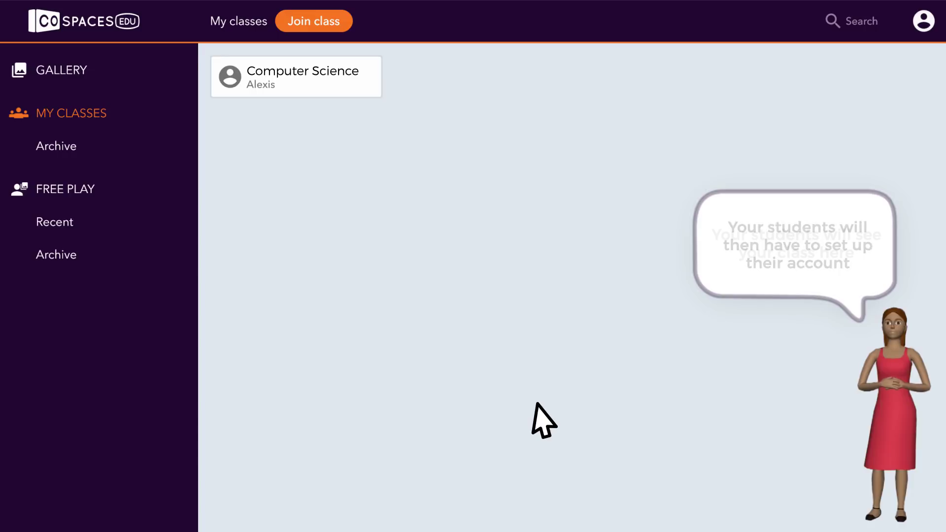
pyautogui.click(312, 82)
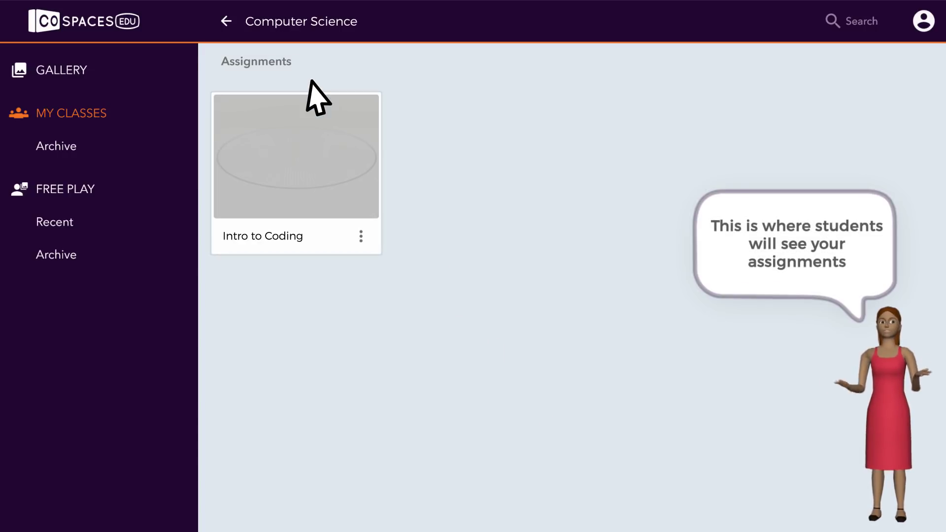
pyautogui.click(331, 224)
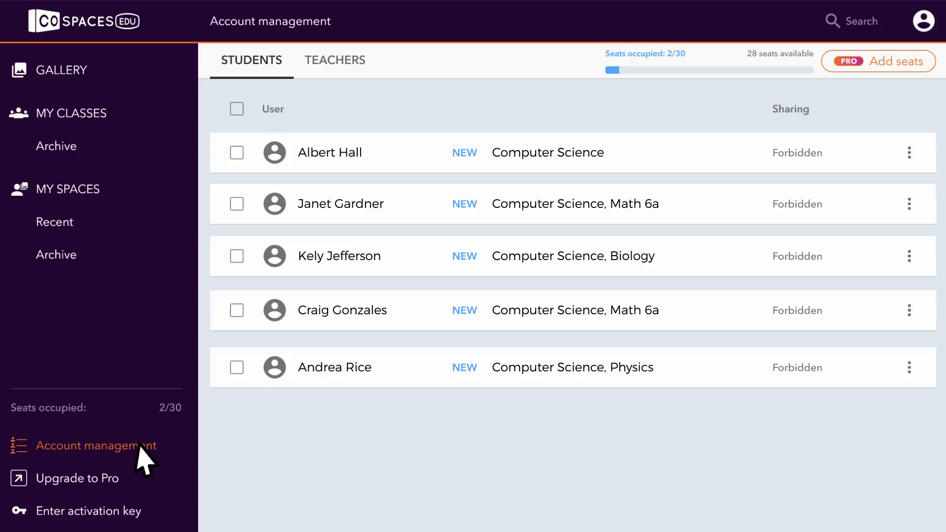
# Open and close the teacher profile panel, then go to the Gallery.
pyautogui.click(921, 20)
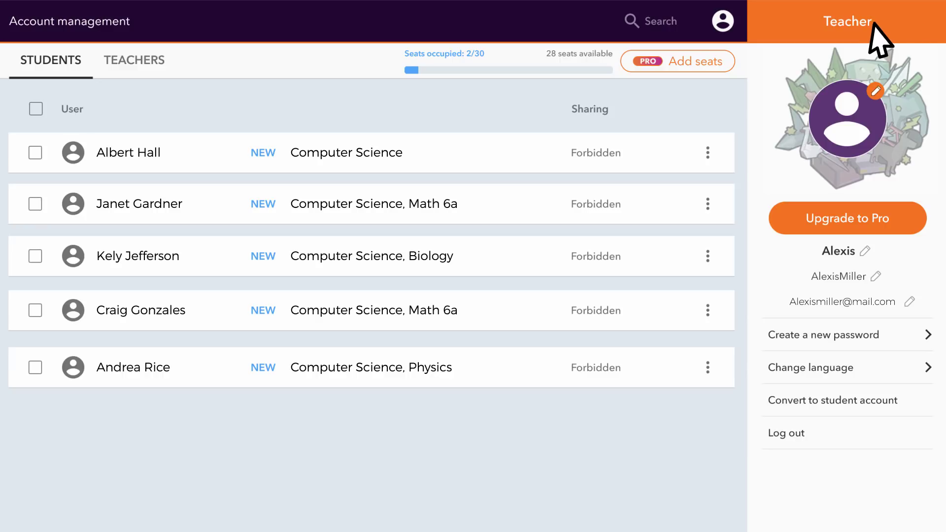
pyautogui.click(720, 22)
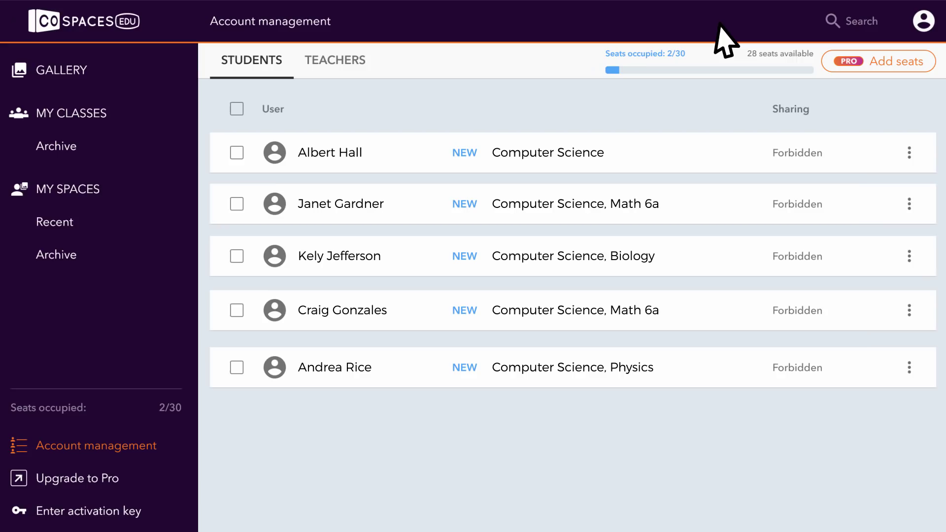
pyautogui.click(78, 73)
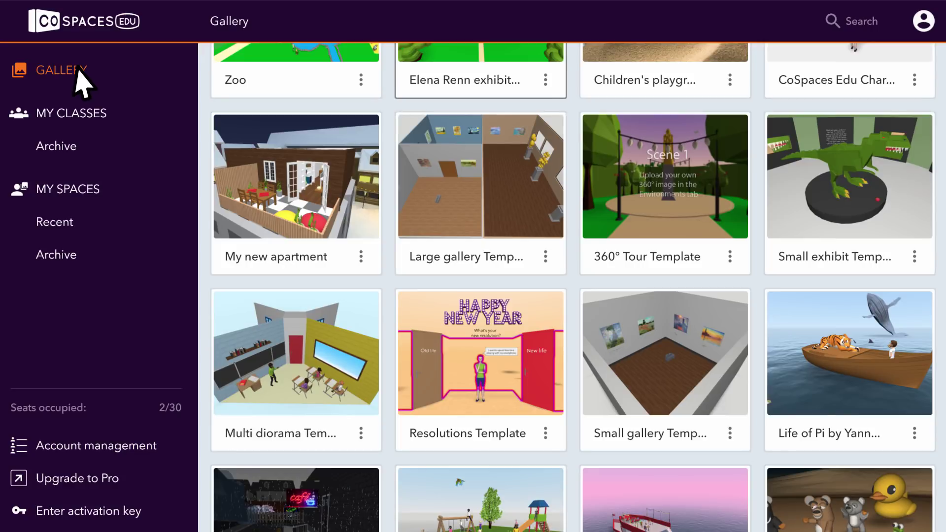